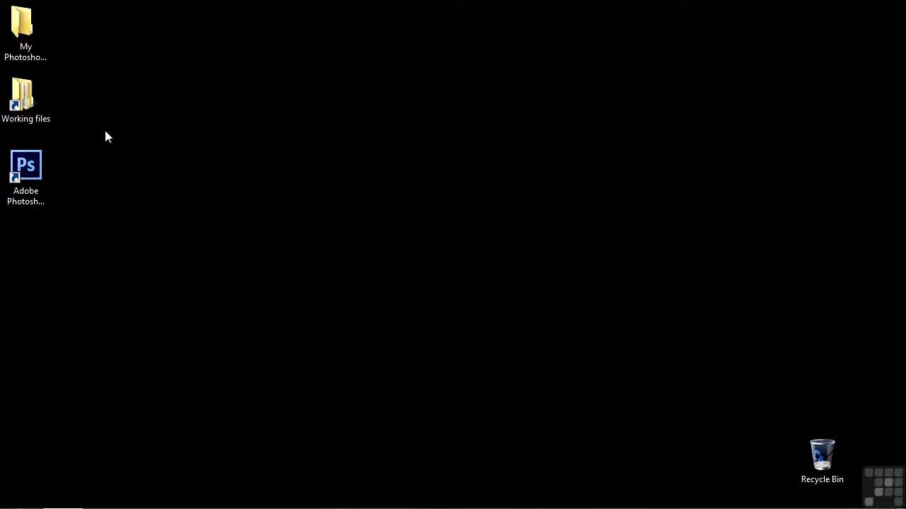
Open lighting.psd from Working files > Photoshop projects in Photoshop.
{"action": "double_click", "coordinate": [50, 114]}
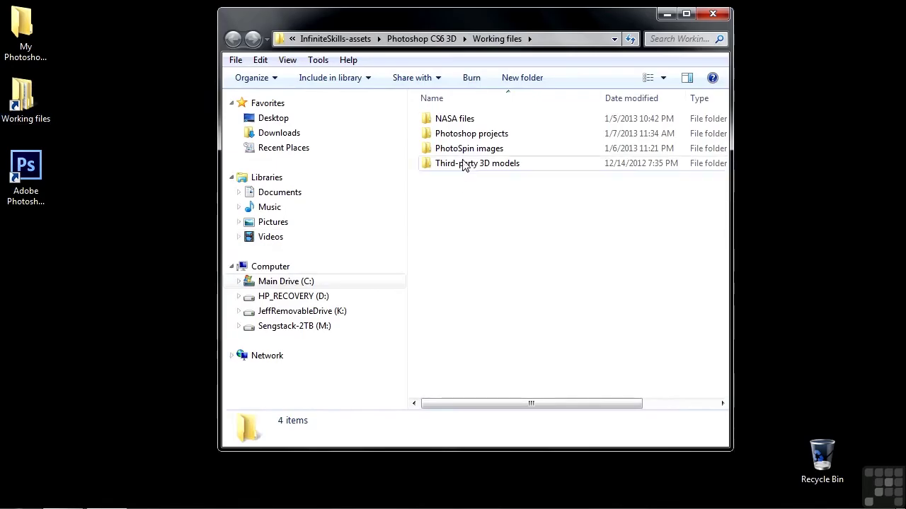
{"action": "double_click", "coordinate": [472, 133]}
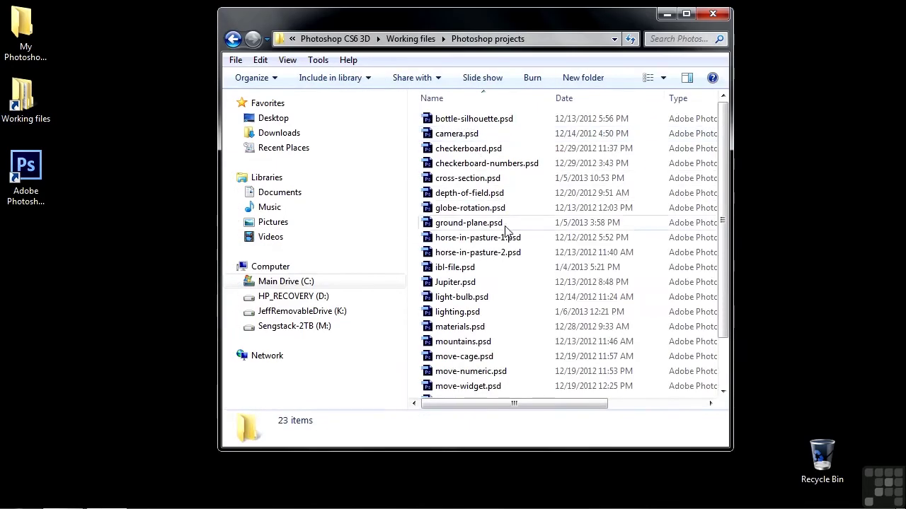
{"action": "double_click", "coordinate": [457, 312]}
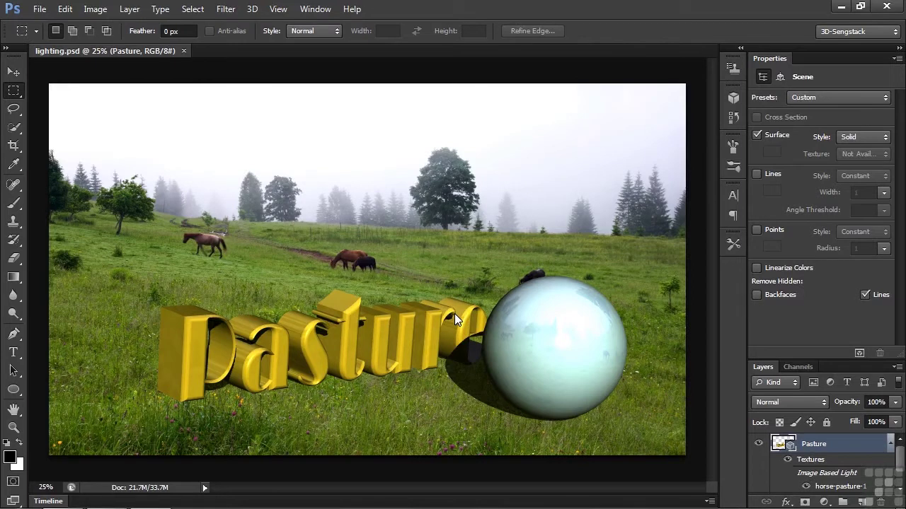
Re-aim Infinite Light 1 with the Move tool, darkening the Pasture text and sphere.
{"action": "left_click", "coordinate": [15, 73]}
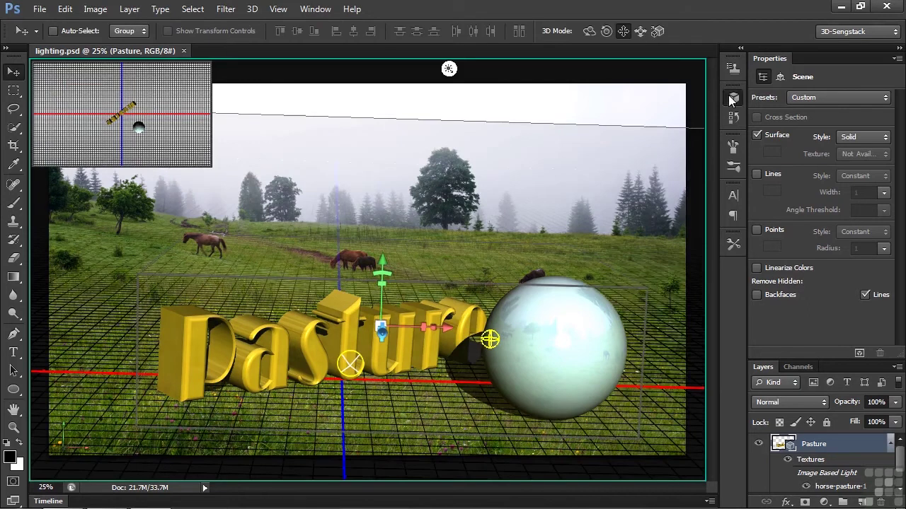
{"action": "left_click", "coordinate": [730, 96]}
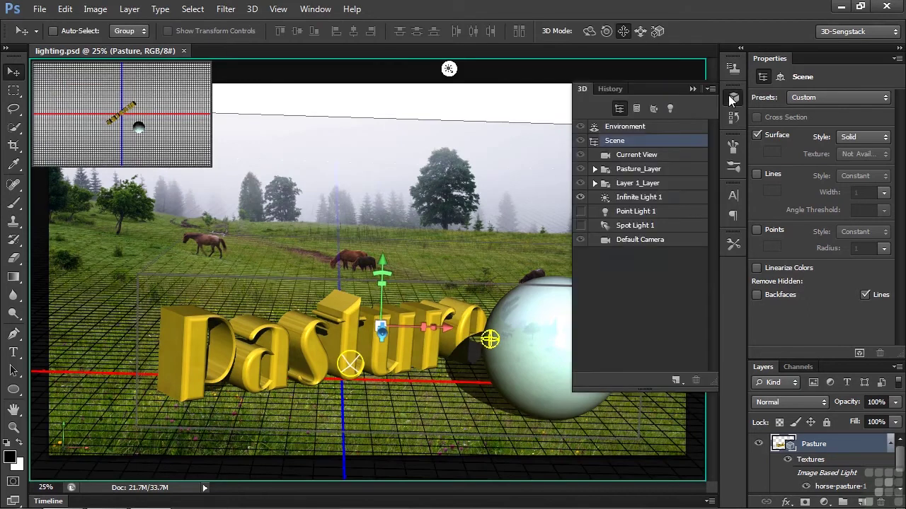
{"action": "left_click", "coordinate": [651, 201]}
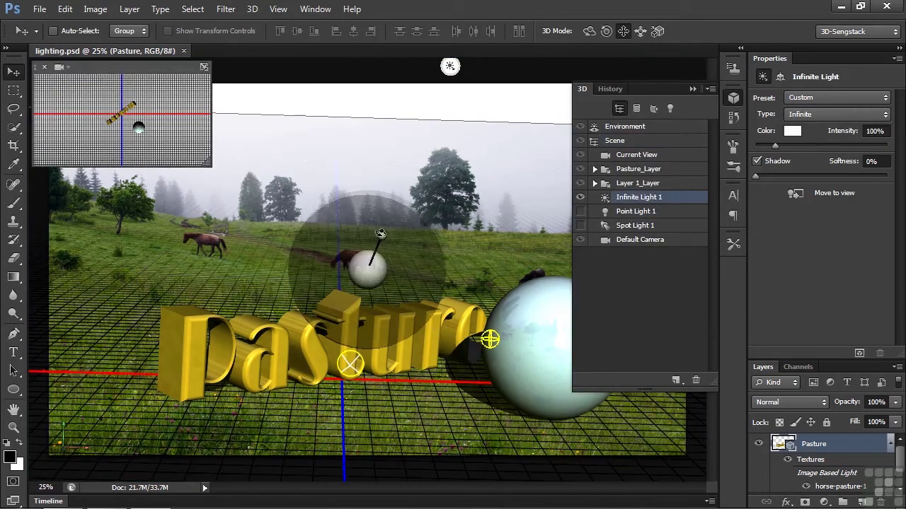
{"action": "mouse_move", "coordinate": [383, 235]}
{"action": "left_mouse_down"}
{"action": "mouse_move", "coordinate": [345, 134]}
{"action": "mouse_move", "coordinate": [340, 152]}
{"action": "mouse_move", "coordinate": [332, 138]}
{"action": "mouse_move", "coordinate": [347, 182]}
{"action": "mouse_move", "coordinate": [328, 162]}
{"action": "mouse_move", "coordinate": [328, 143]}
{"action": "left_mouse_up"}
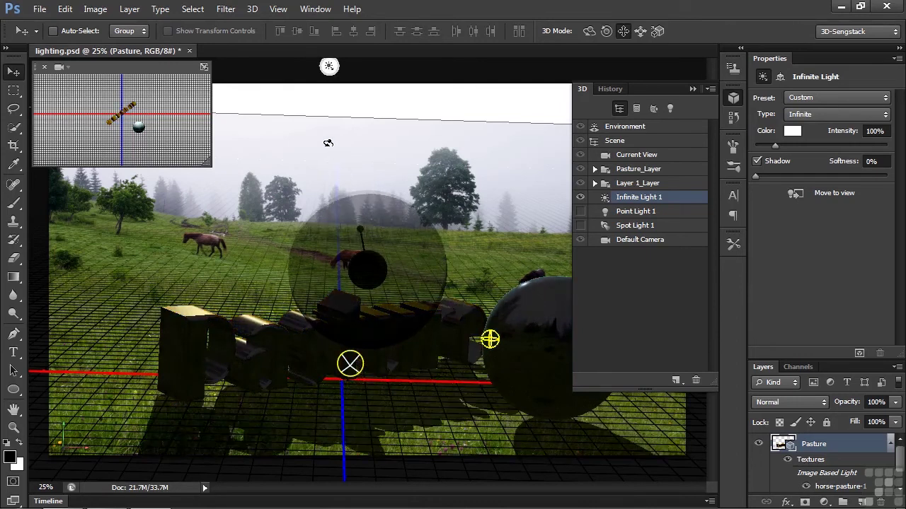
{"action": "left_click", "coordinate": [633, 213]}
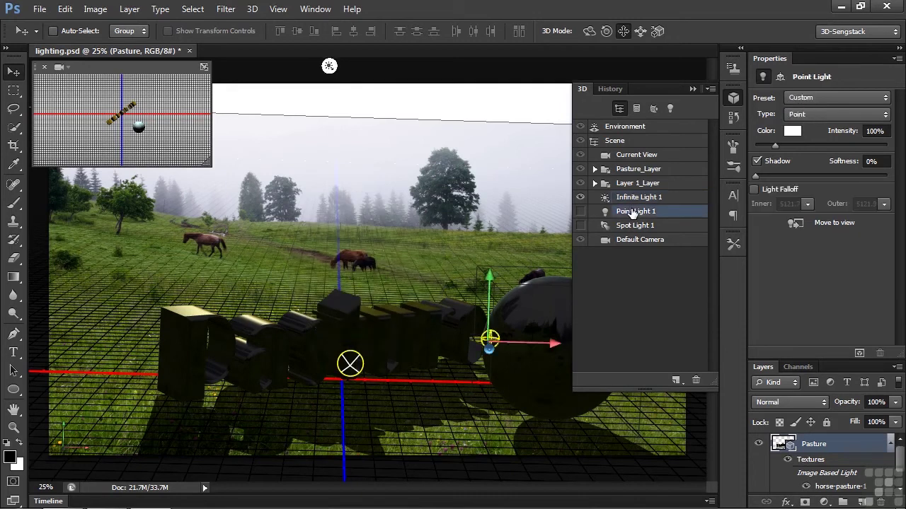
{"action": "left_click", "coordinate": [884, 116]}
{"action": "left_click", "coordinate": [796, 152]}
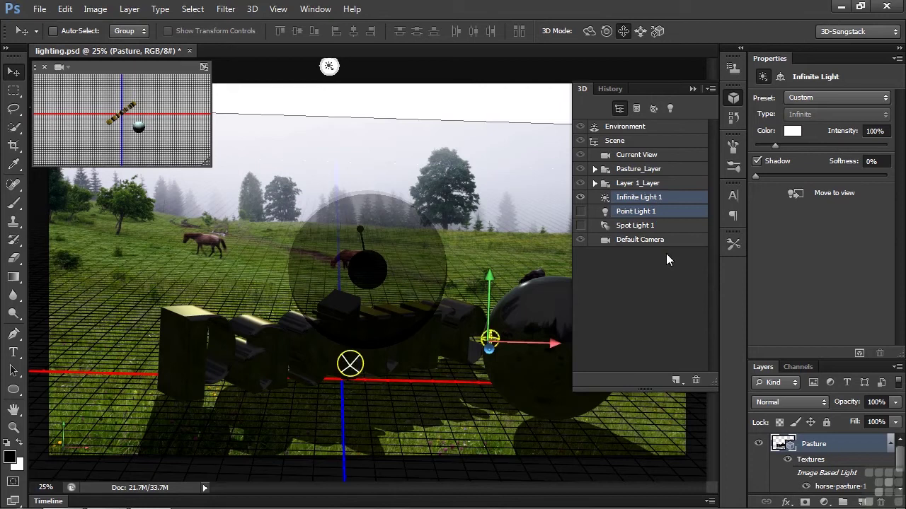
Add a new infinite light aimed at the text and sphere, shadows off, intensity 36%.
{"action": "left_click", "coordinate": [676, 382]}
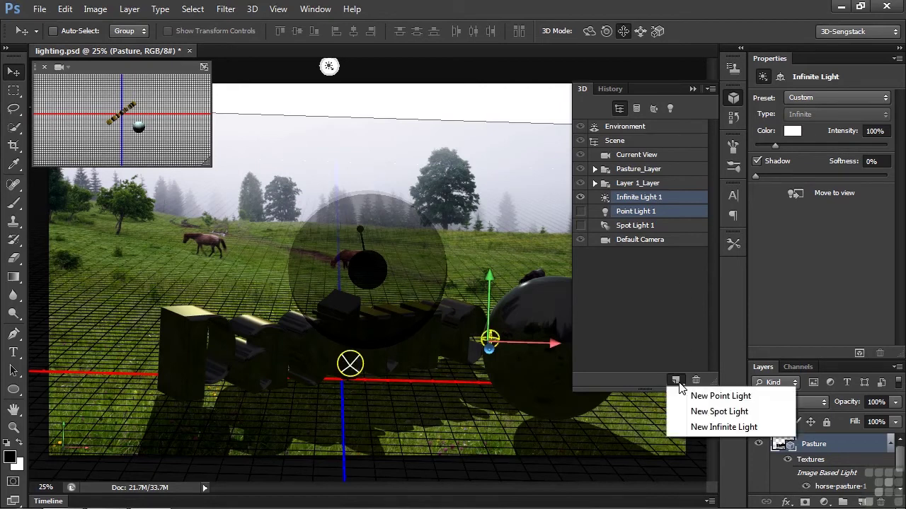
{"action": "left_click", "coordinate": [711, 427]}
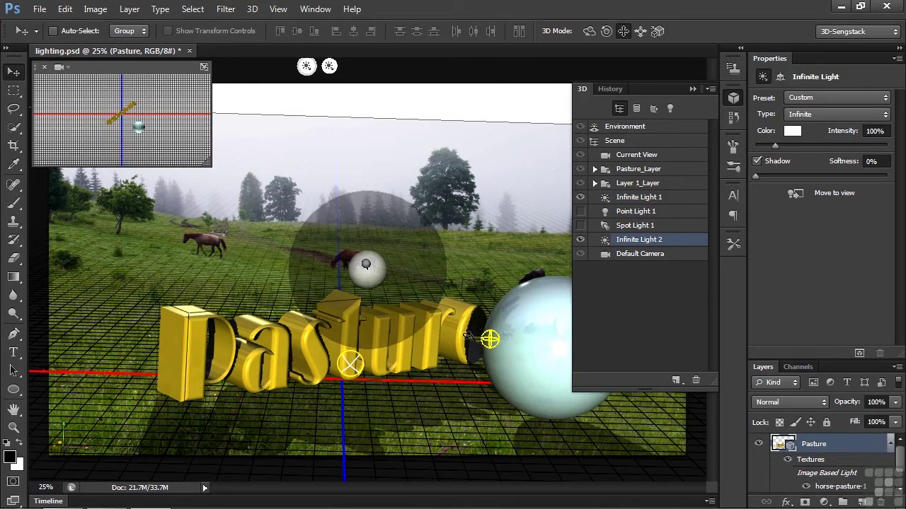
{"action": "left_click", "coordinate": [692, 89]}
{"action": "mouse_move", "coordinate": [364, 264]}
{"action": "left_mouse_down"}
{"action": "mouse_move", "coordinate": [389, 277]}
{"action": "mouse_move", "coordinate": [358, 262]}
{"action": "mouse_move", "coordinate": [371, 263]}
{"action": "left_mouse_up"}
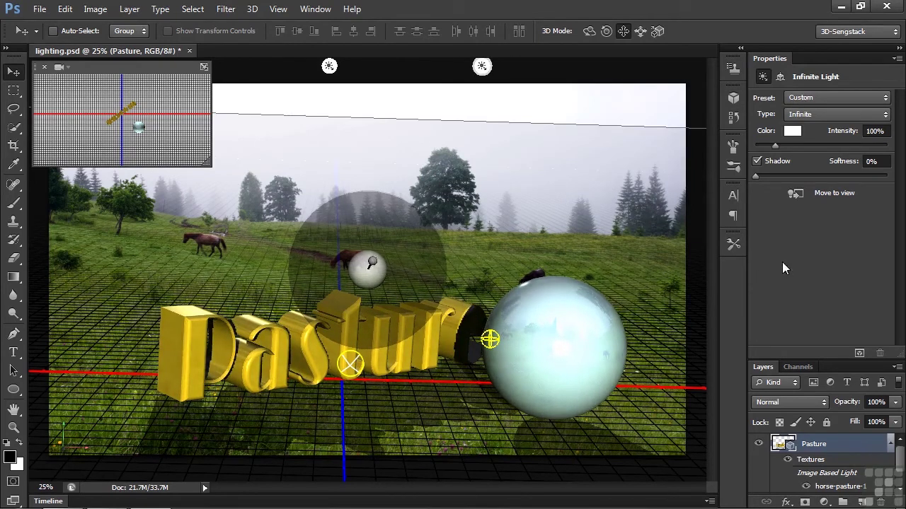
{"action": "left_click", "coordinate": [757, 161]}
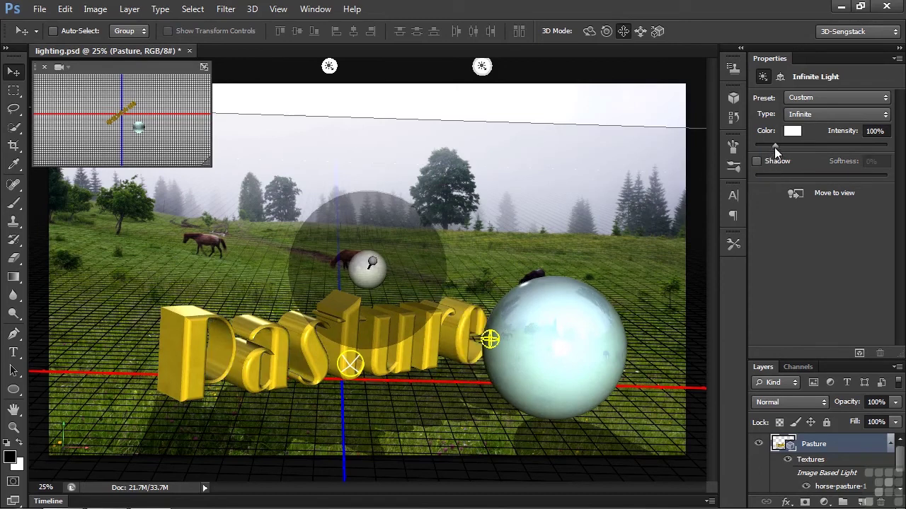
{"action": "left_click_drag", "start_coordinate": [775, 146], "coordinate": [762, 147]}
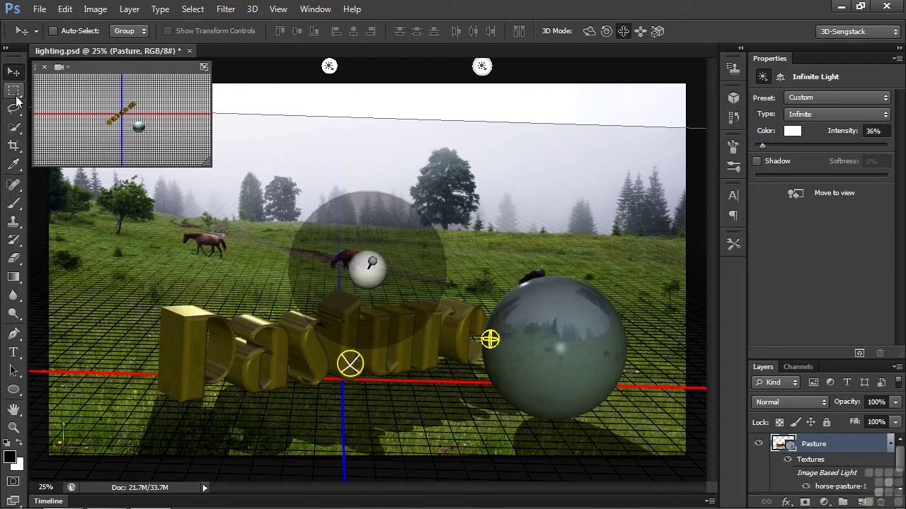
Render a marquee selection around the text and sphere, deselect, then select Point Light 1.
{"action": "left_click", "coordinate": [13, 90]}
{"action": "left_click_drag", "start_coordinate": [154, 271], "coordinate": [642, 452]}
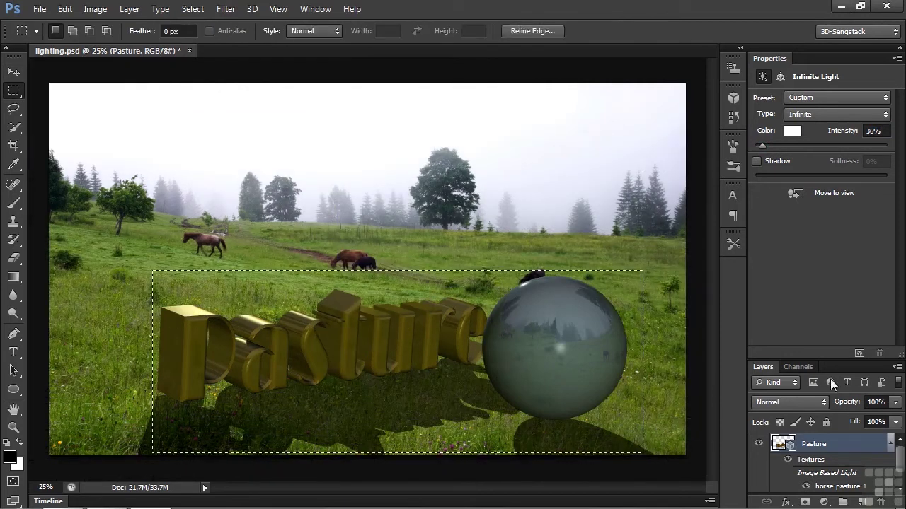
{"action": "left_click", "coordinate": [859, 352]}
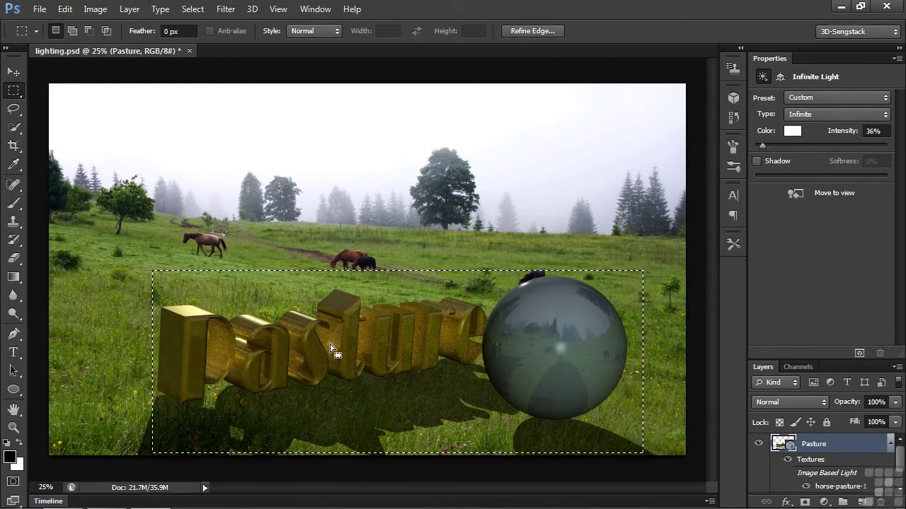
{"action": "key", "text": "ctrl+d"}
{"action": "left_click", "coordinate": [734, 98]}
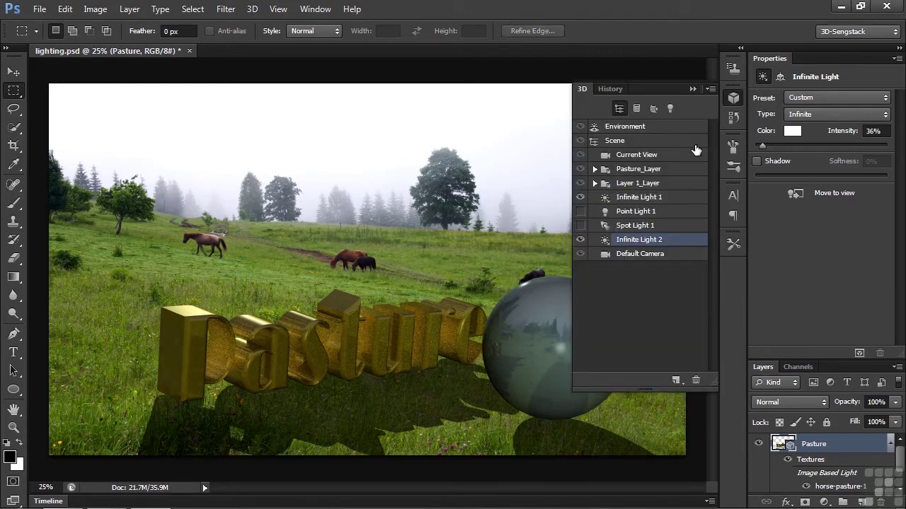
{"action": "left_click", "coordinate": [635, 212]}
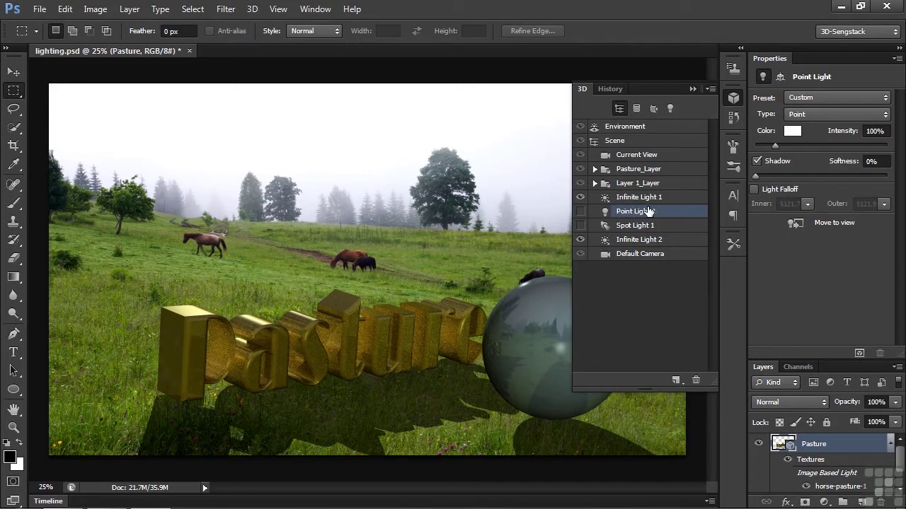
Add a new point light to the 3D scene.
{"action": "left_click", "coordinate": [677, 381]}
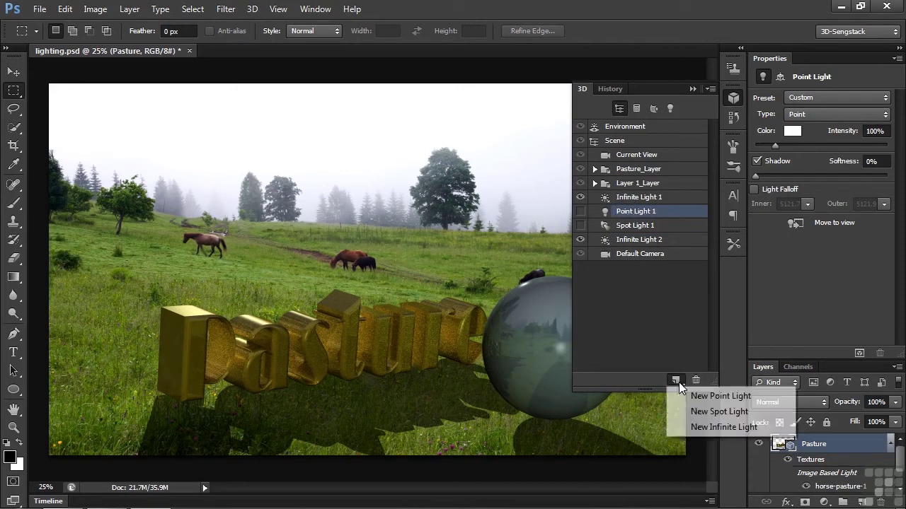
{"action": "left_click", "coordinate": [713, 396]}
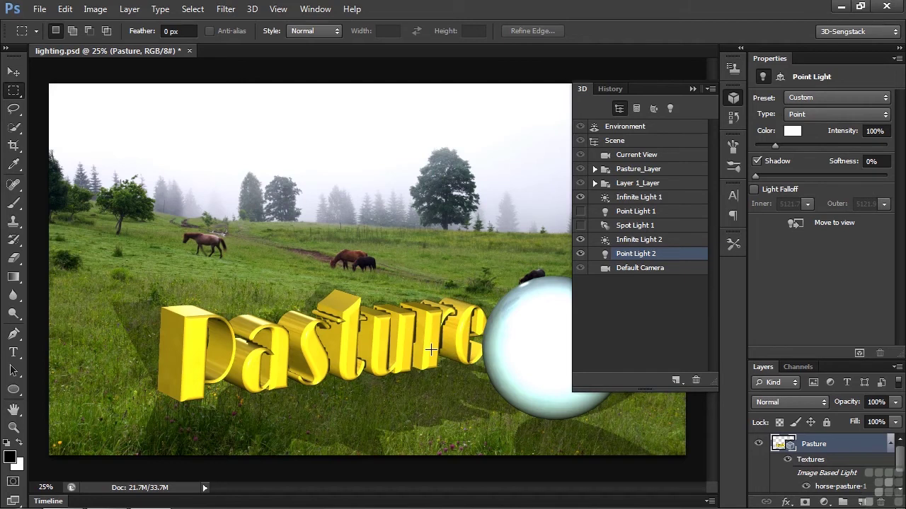
{"action": "left_click", "coordinate": [13, 72]}
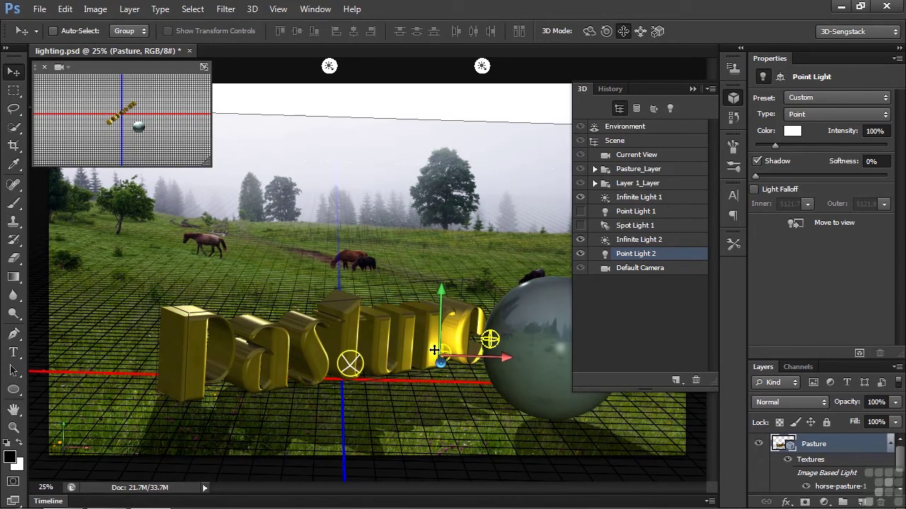
Using the Top view, move the point light lower beside the sphere.
{"action": "left_click", "coordinate": [691, 88]}
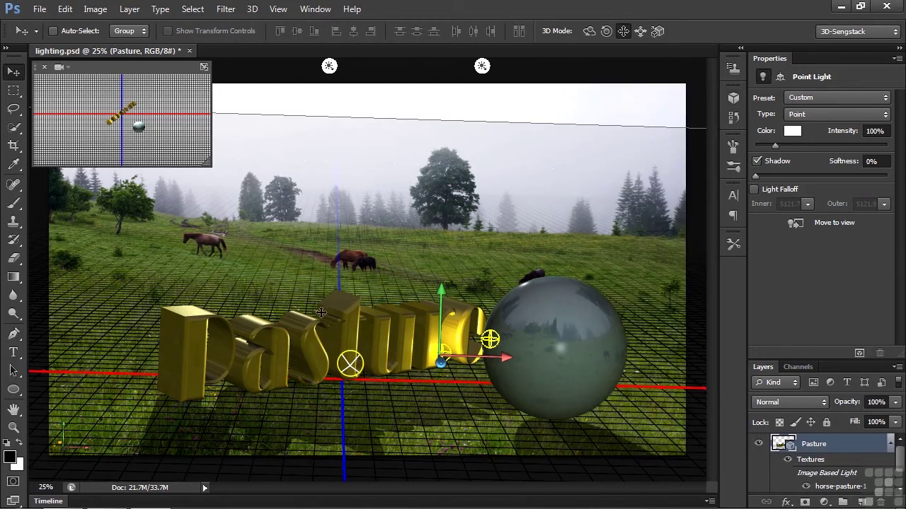
{"action": "left_click", "coordinate": [71, 66]}
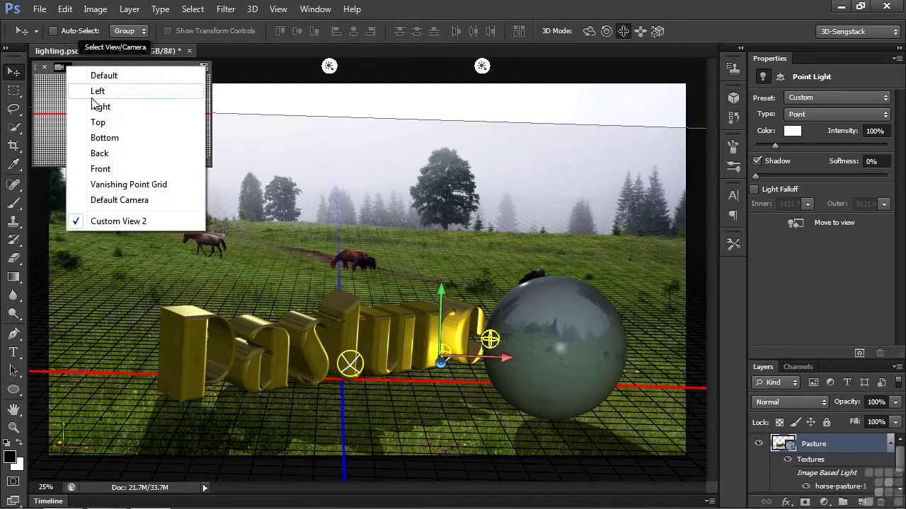
{"action": "left_click", "coordinate": [101, 121]}
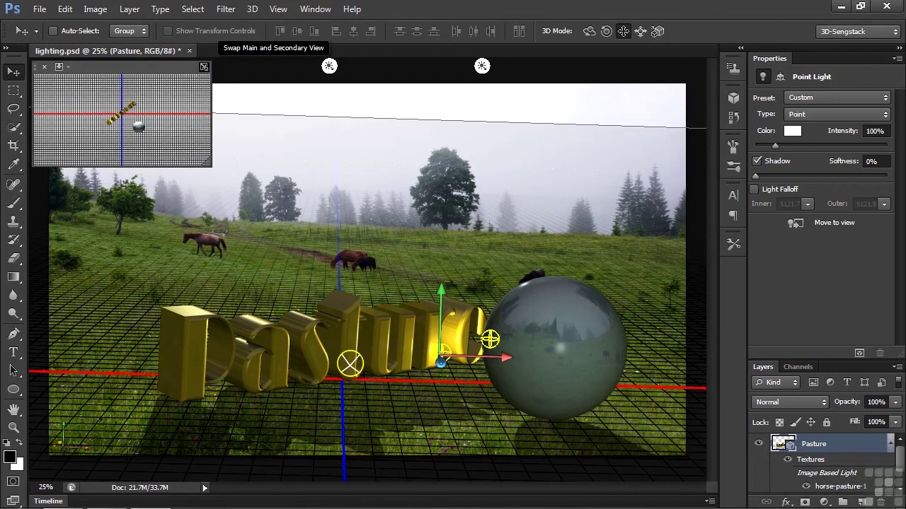
{"action": "left_click", "coordinate": [204, 66]}
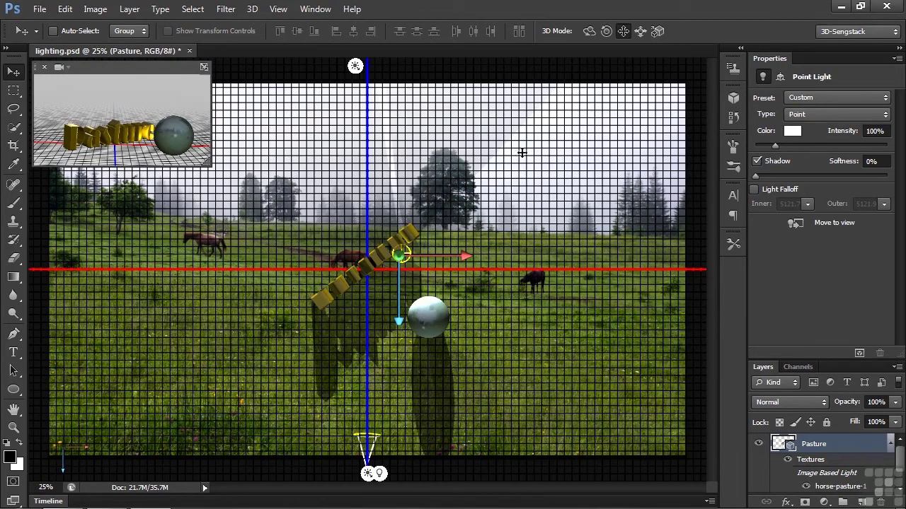
{"action": "left_click_drag", "start_coordinate": [485, 219], "coordinate": [502, 258]}
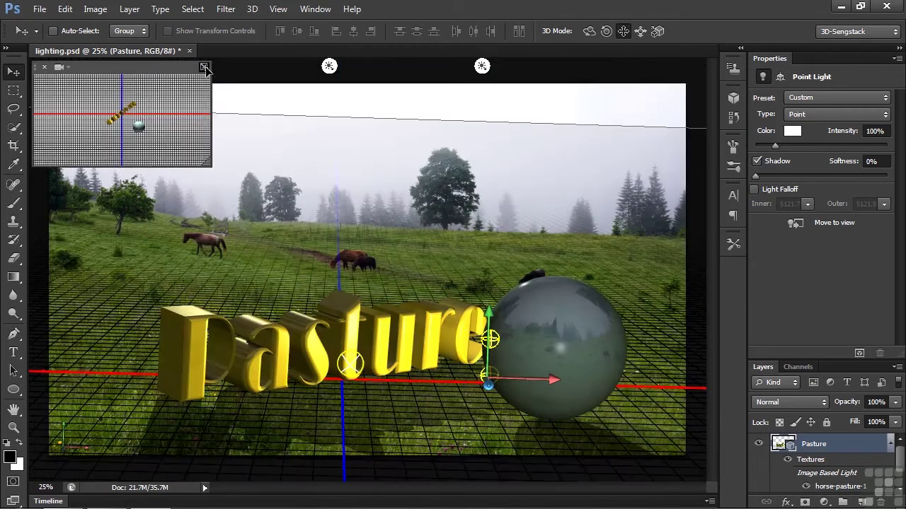
{"action": "left_click", "coordinate": [205, 68]}
Turn off the point light's shadow and set its intensity to 36%.
{"action": "left_click", "coordinate": [757, 161]}
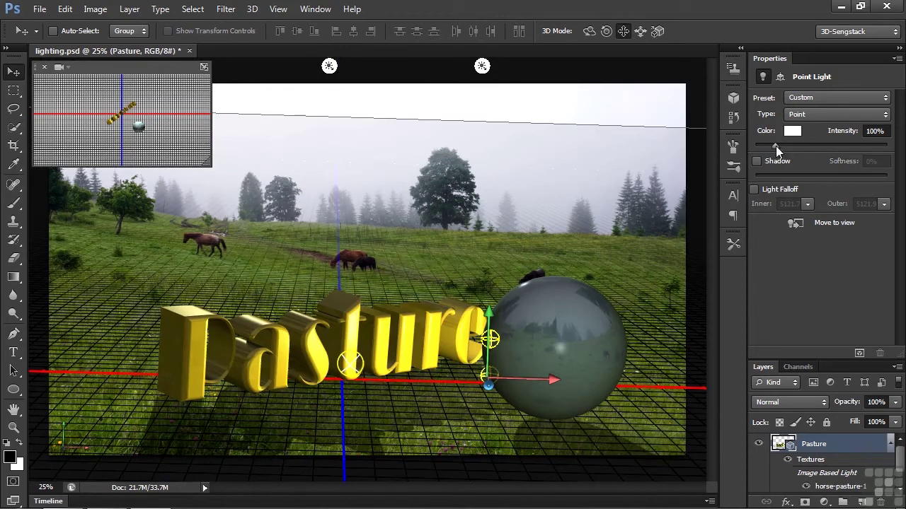
{"action": "left_click_drag", "start_coordinate": [776, 146], "coordinate": [760, 144]}
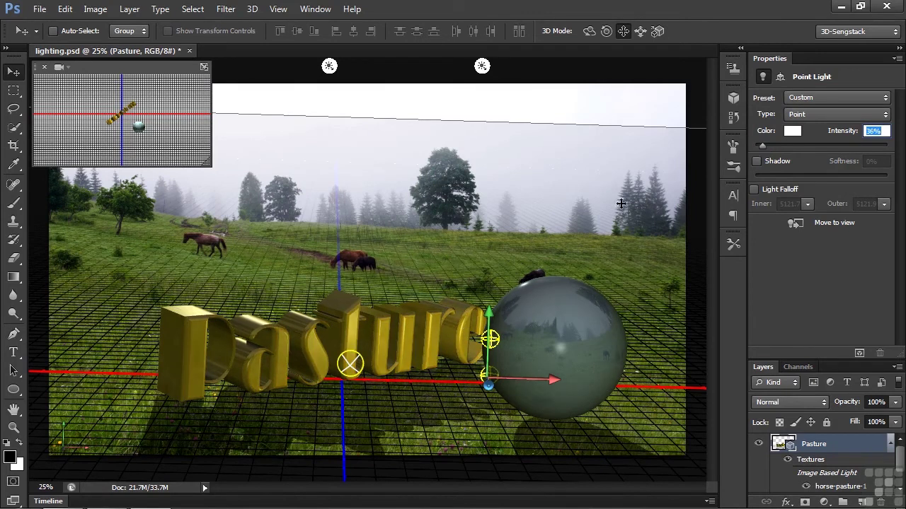
{"action": "left_click", "coordinate": [734, 100]}
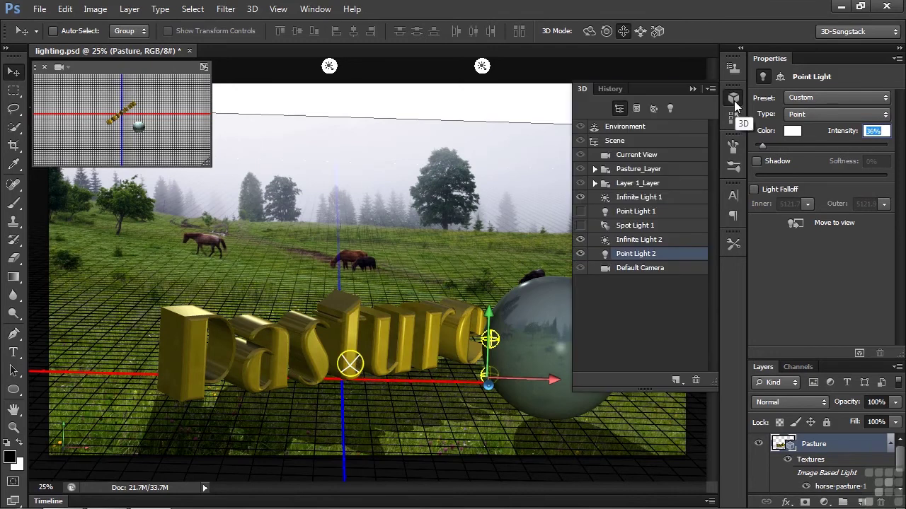
Make Spot Light 1 visible and aim it at the letter P.
{"action": "left_click", "coordinate": [623, 226]}
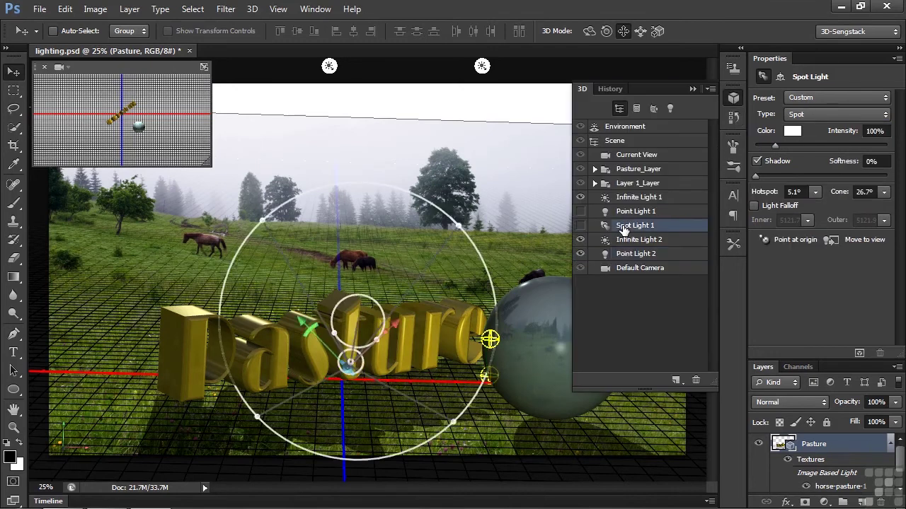
{"action": "left_click", "coordinate": [581, 226]}
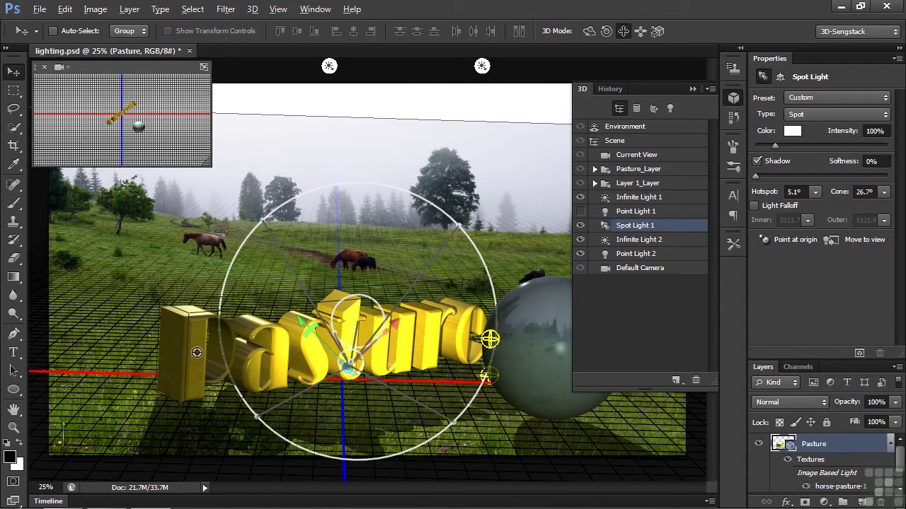
{"action": "left_click", "coordinate": [201, 351]}
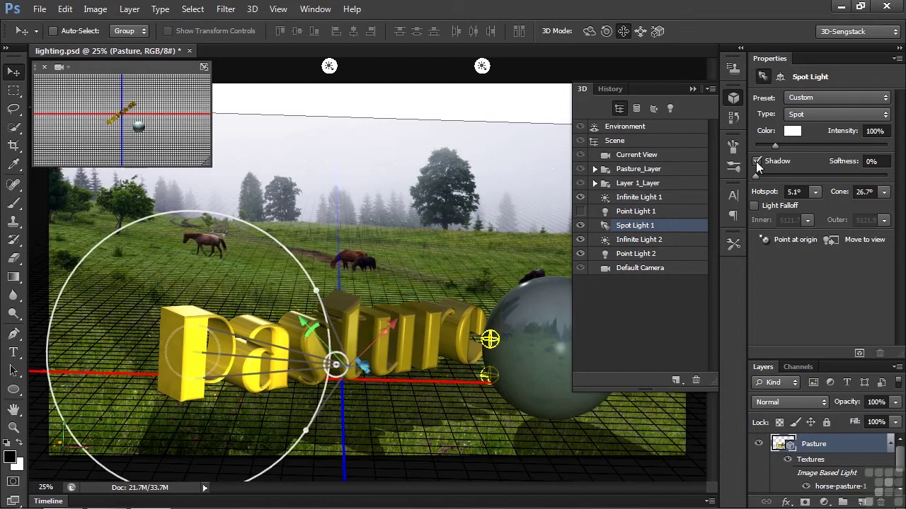
Set the spot light to no shadow, 47% intensity, 11.2° cone, and swing its beam.
{"action": "left_click", "coordinate": [756, 161]}
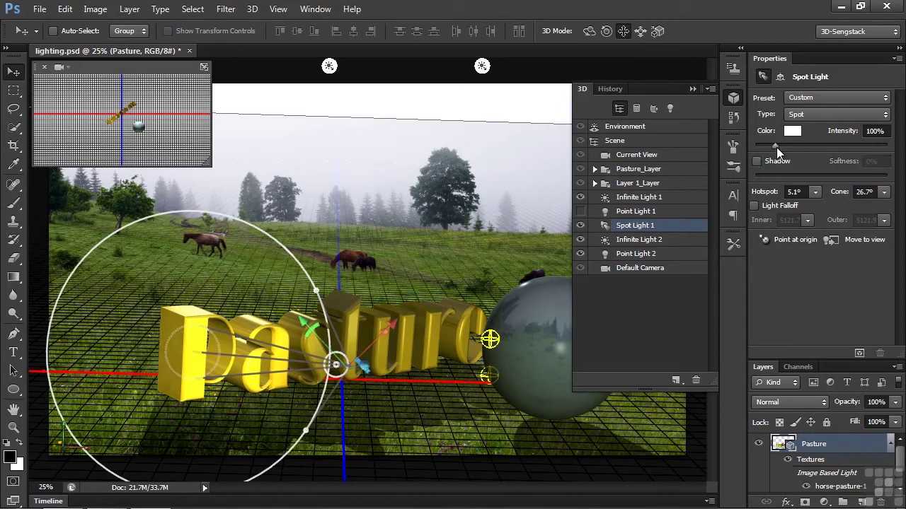
{"action": "left_click_drag", "start_coordinate": [776, 147], "coordinate": [764, 146]}
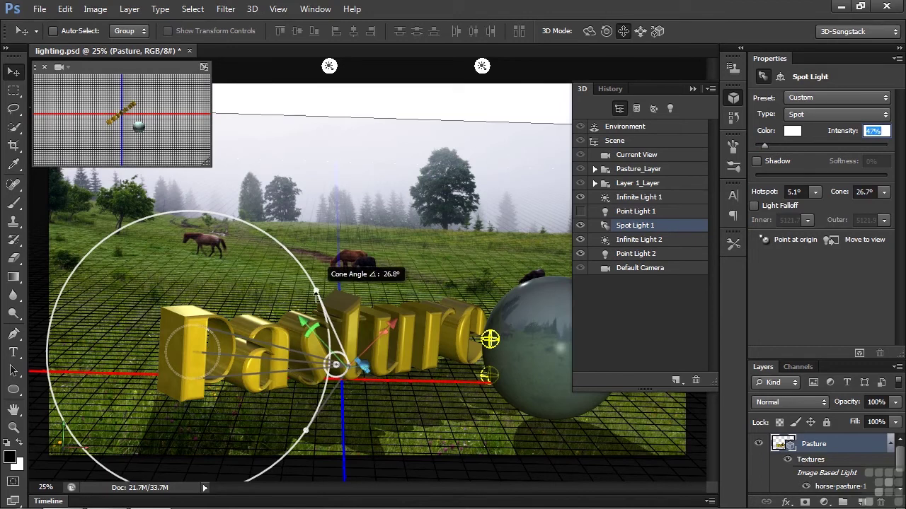
{"action": "left_click_drag", "start_coordinate": [315, 292], "coordinate": [217, 400]}
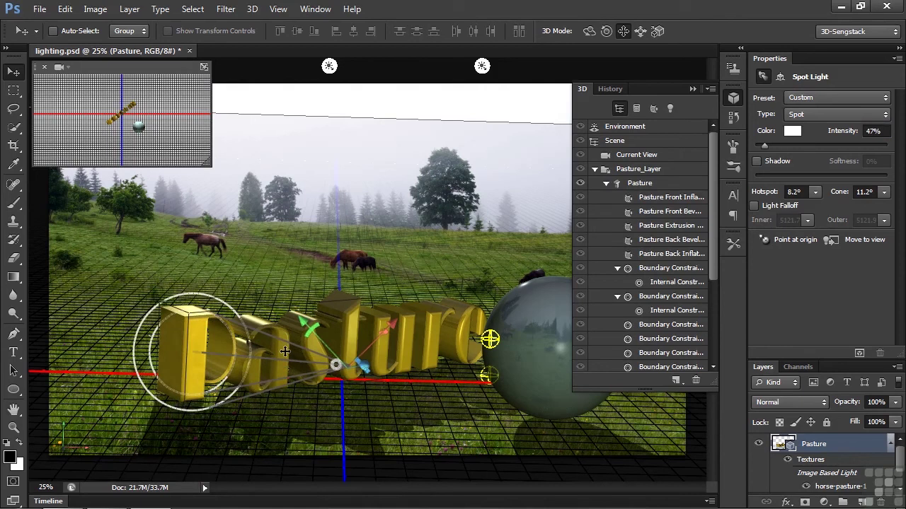
{"action": "left_click", "coordinate": [588, 32]}
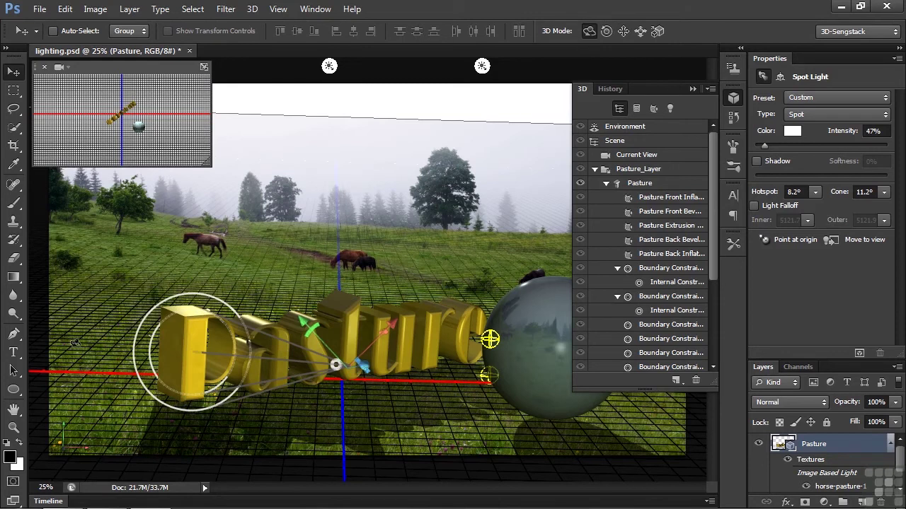
{"action": "left_click_drag", "start_coordinate": [107, 345], "coordinate": [101, 343]}
Render a marquee selection around the text, sphere and spot-lit P, then deselect.
{"action": "left_click", "coordinate": [105, 350]}
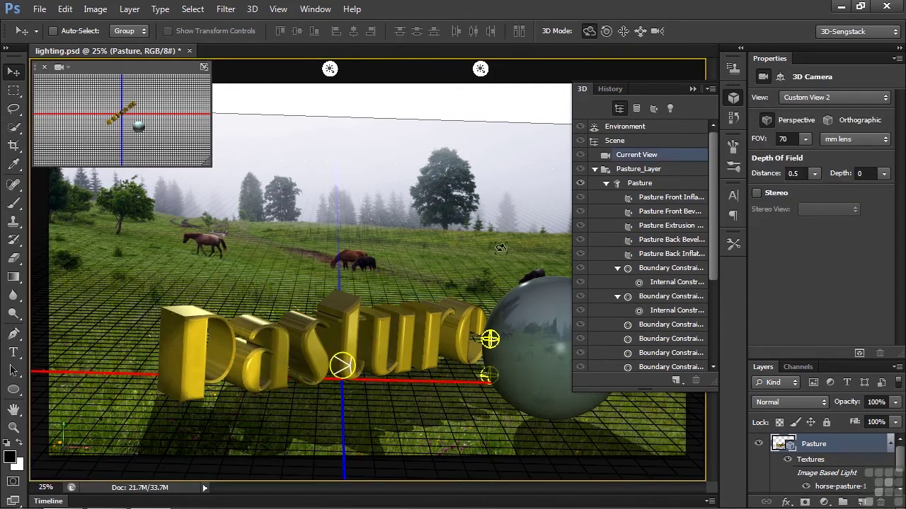
{"action": "left_click", "coordinate": [692, 88]}
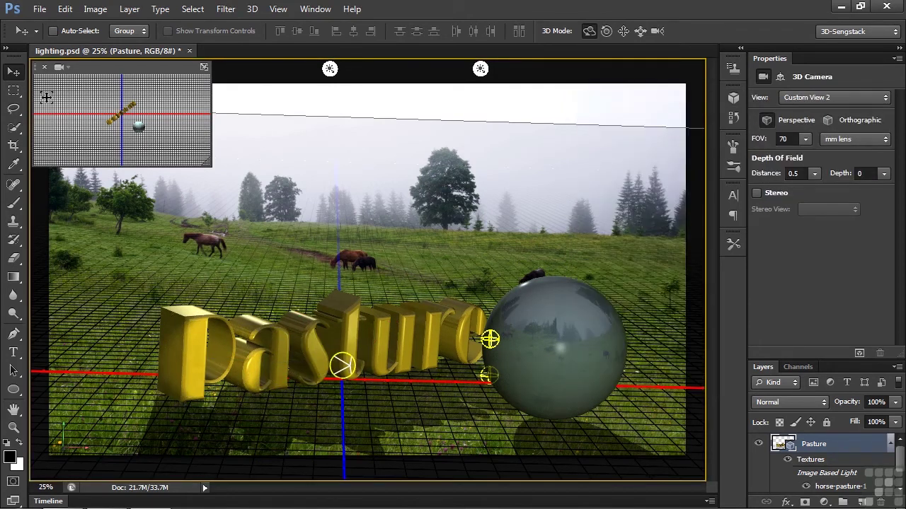
{"action": "left_click", "coordinate": [14, 92]}
{"action": "left_click_drag", "start_coordinate": [136, 304], "coordinate": [659, 461]}
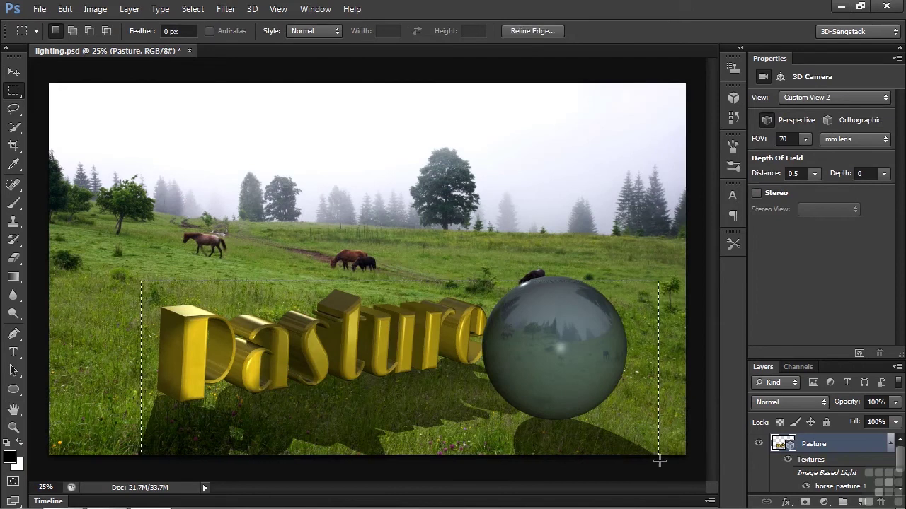
{"action": "left_click", "coordinate": [859, 352]}
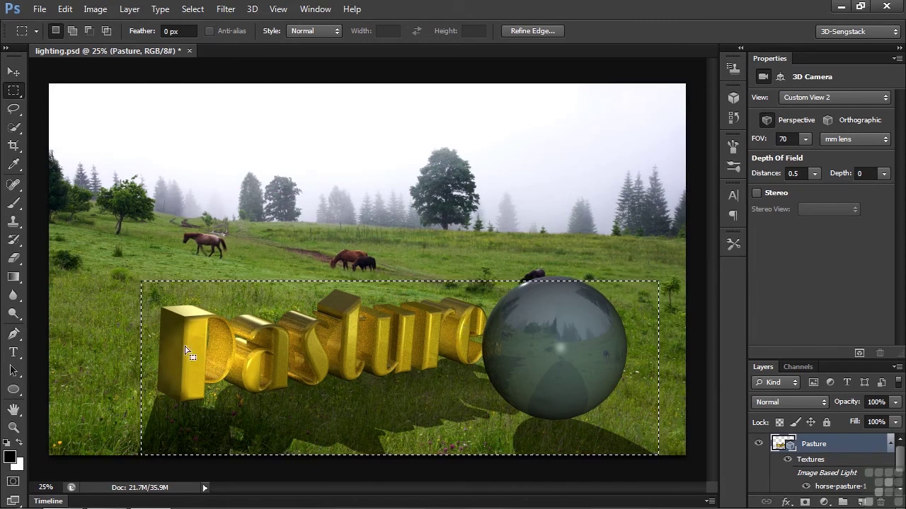
{"action": "left_click", "coordinate": [170, 401]}
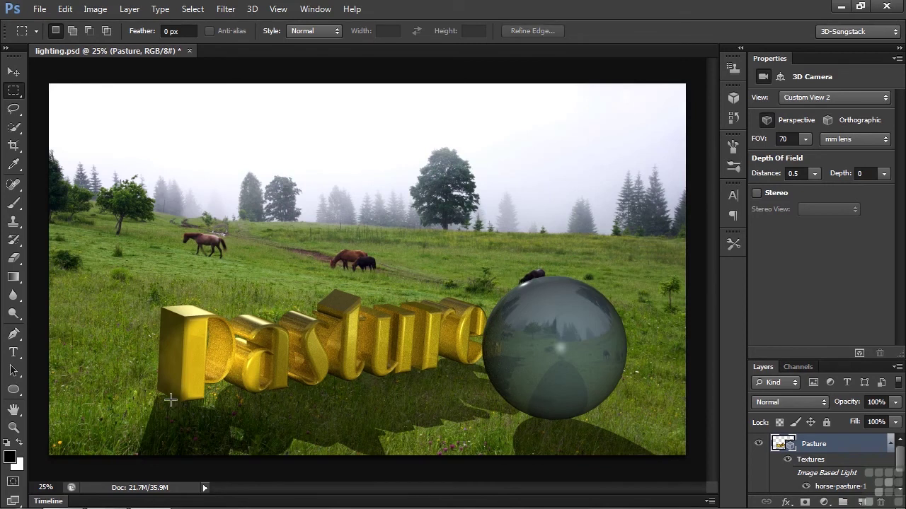
{"action": "left_click", "coordinate": [14, 73]}
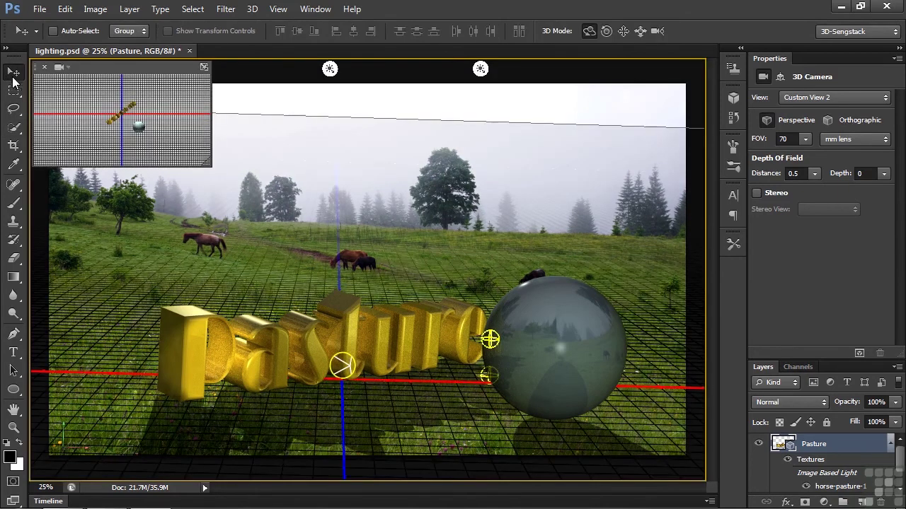
{"action": "left_click", "coordinate": [349, 329]}
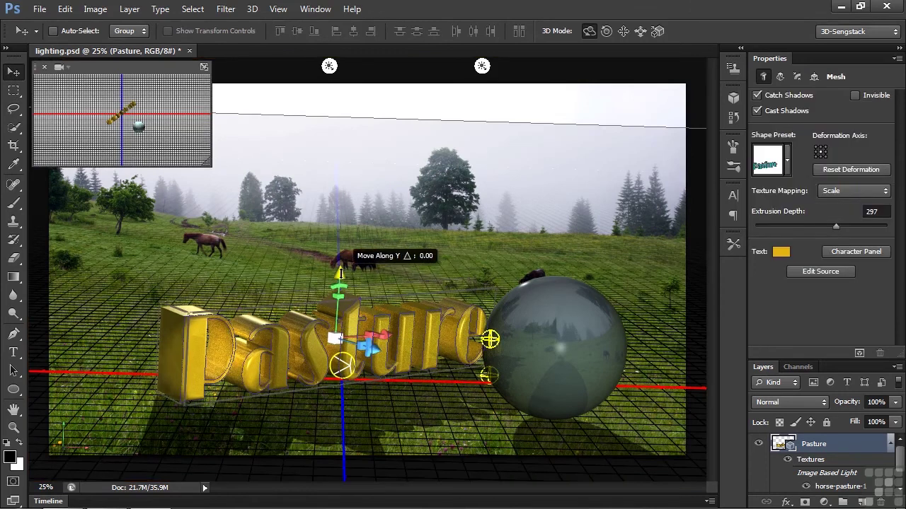
{"action": "mouse_move", "coordinate": [340, 274]}
{"action": "left_mouse_down"}
{"action": "mouse_move", "coordinate": [338, 265]}
{"action": "mouse_move", "coordinate": [338, 275]}
{"action": "left_mouse_up"}
{"action": "left_click", "coordinate": [264, 270]}
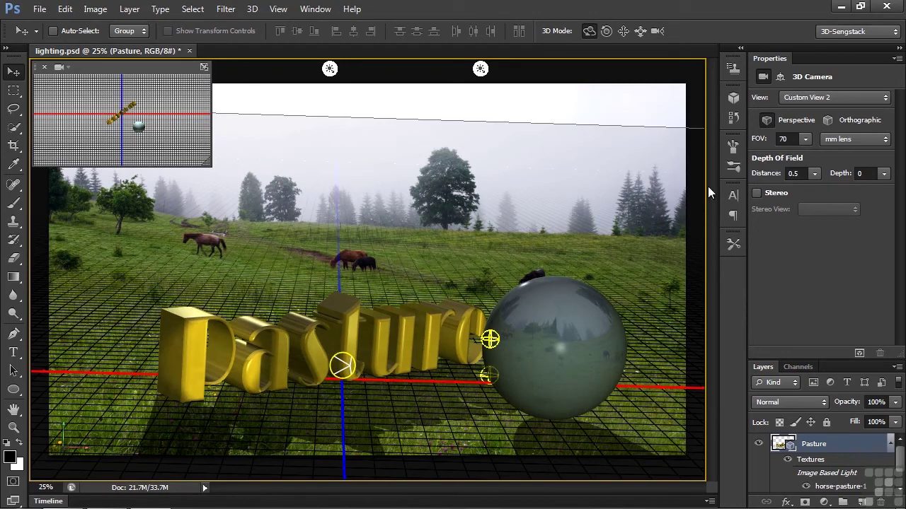
Apply the Fire lighting preset to the scene via Infinite Light 1's Properties.
{"action": "left_click", "coordinate": [734, 98]}
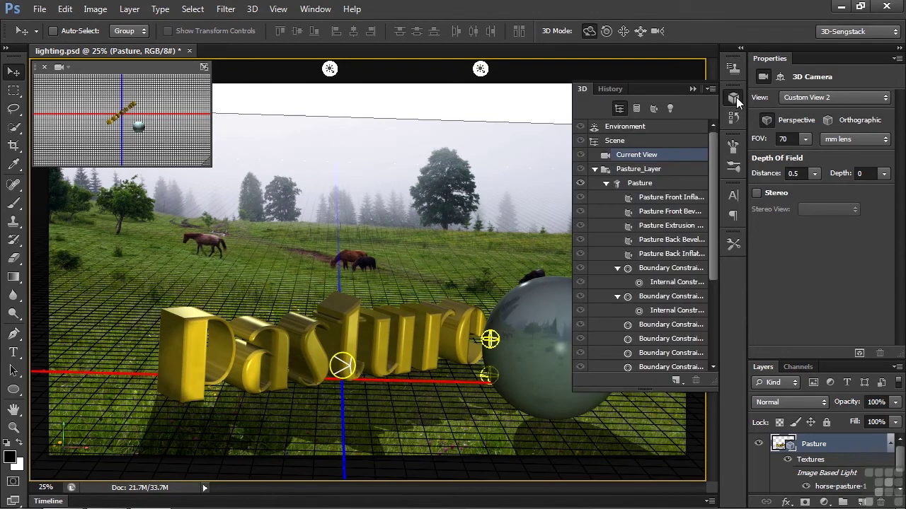
{"action": "left_click", "coordinate": [594, 169]}
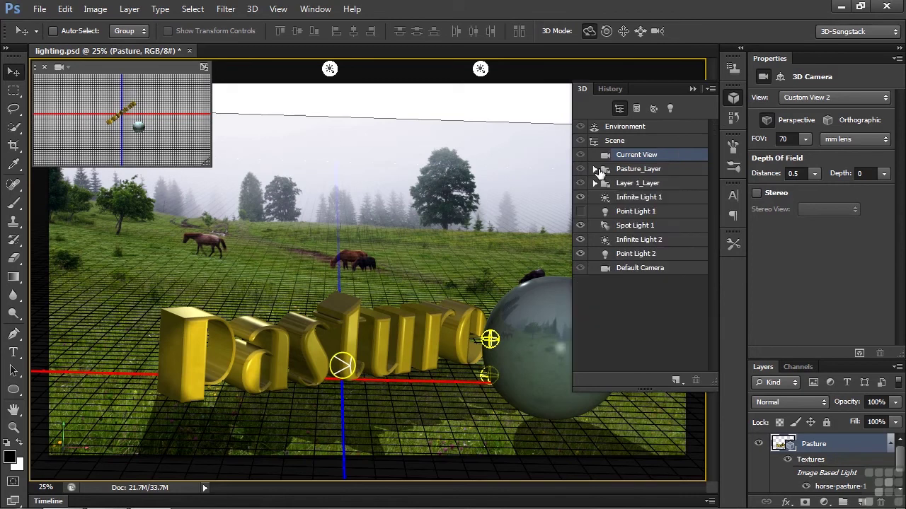
{"action": "left_click", "coordinate": [623, 200]}
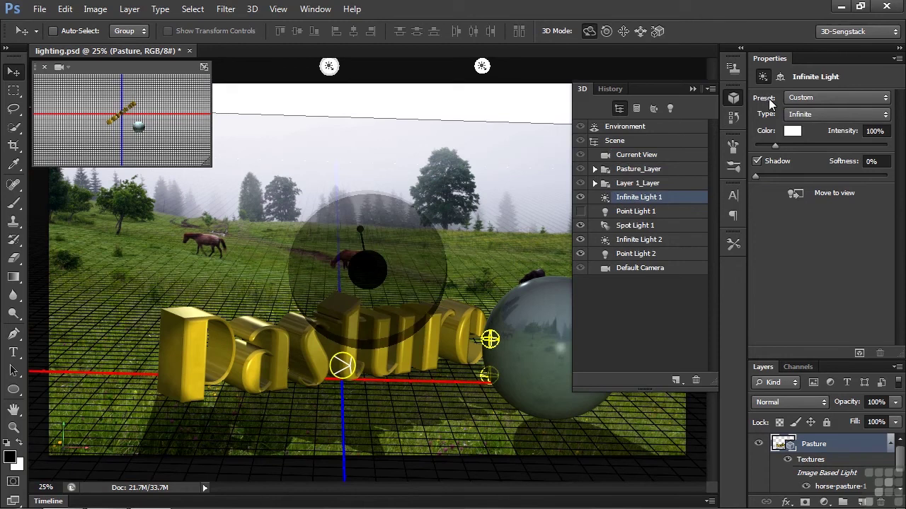
{"action": "left_click", "coordinate": [885, 99]}
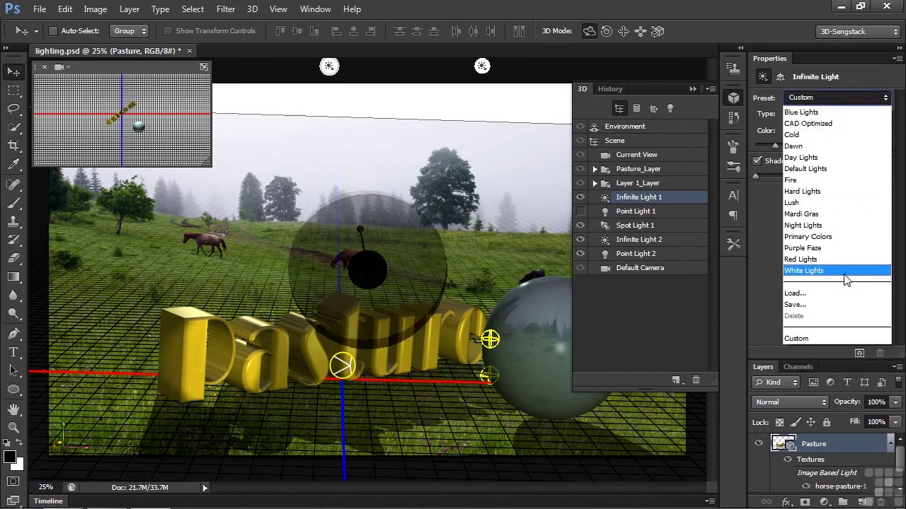
{"action": "left_click", "coordinate": [811, 180]}
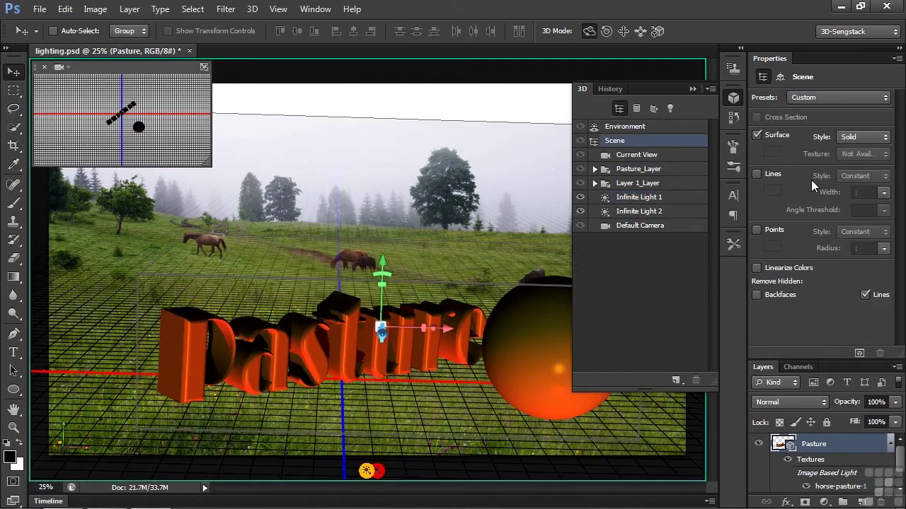
Inspect the Fire preset's Infinite Light 1 and 2 settings.
{"action": "left_click", "coordinate": [644, 199]}
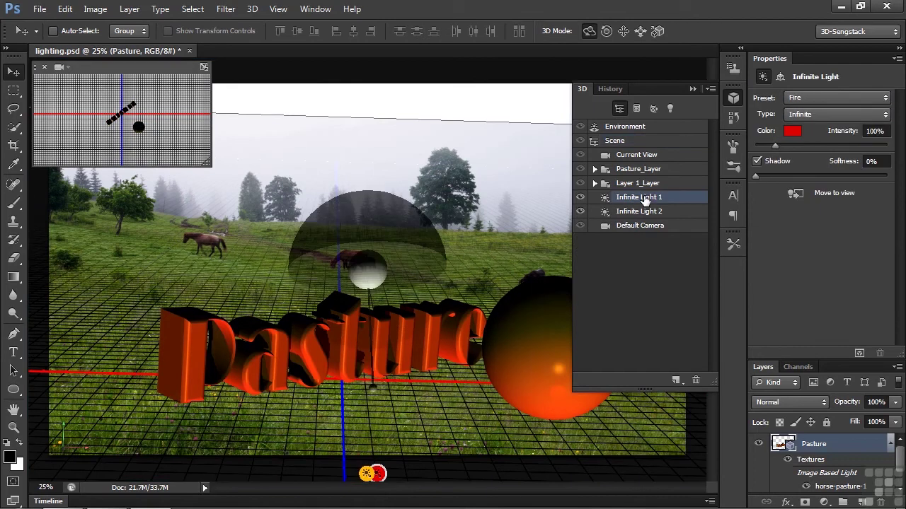
{"action": "left_click", "coordinate": [639, 213]}
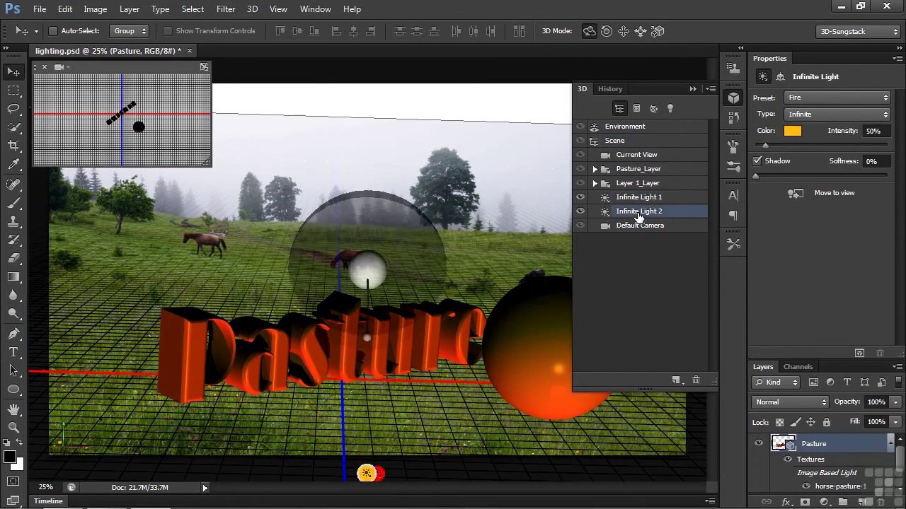
{"action": "left_click", "coordinate": [659, 201]}
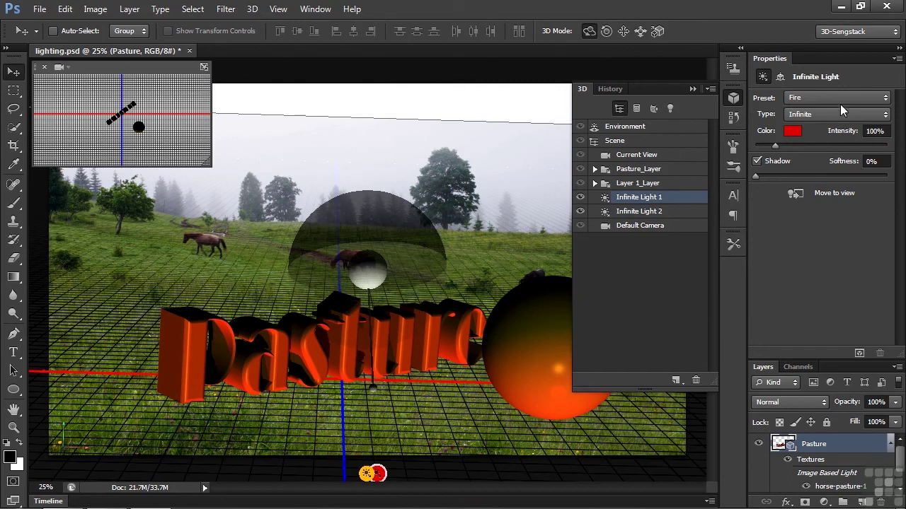
Apply the Mardi Gras preset and check its purple, yellow and green infinite lights.
{"action": "left_click", "coordinate": [868, 99]}
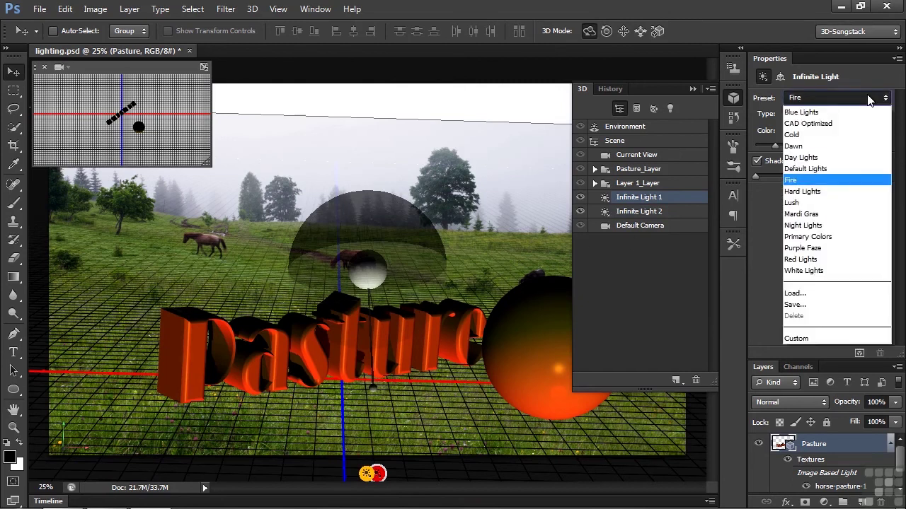
{"action": "left_click", "coordinate": [827, 214]}
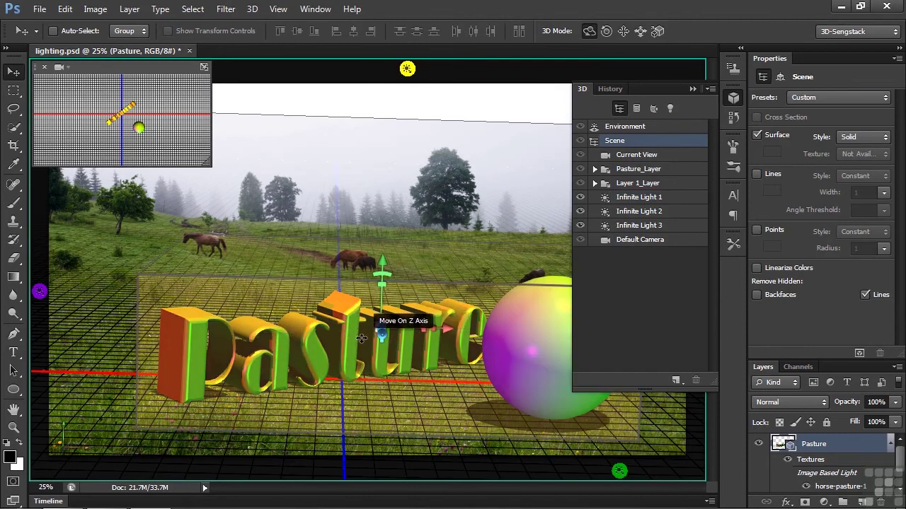
{"action": "left_click", "coordinate": [646, 200]}
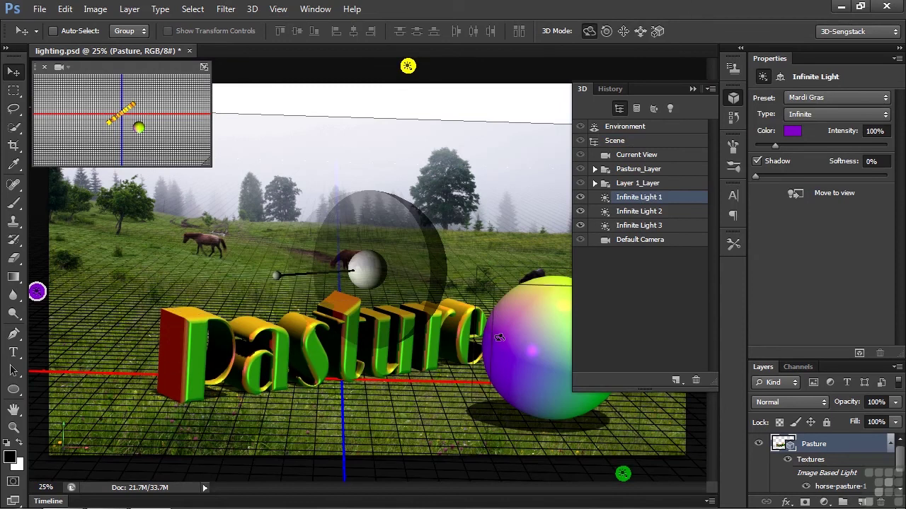
{"action": "left_click", "coordinate": [636, 212]}
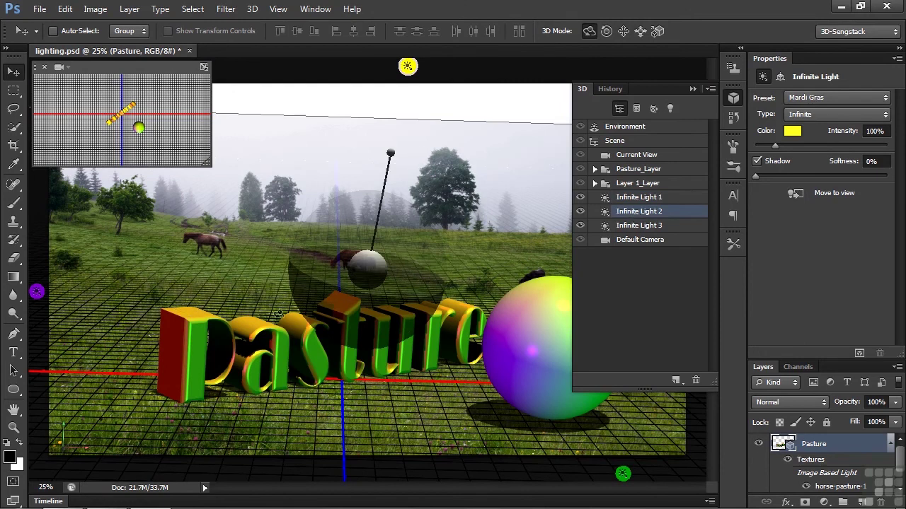
{"action": "left_click", "coordinate": [618, 226]}
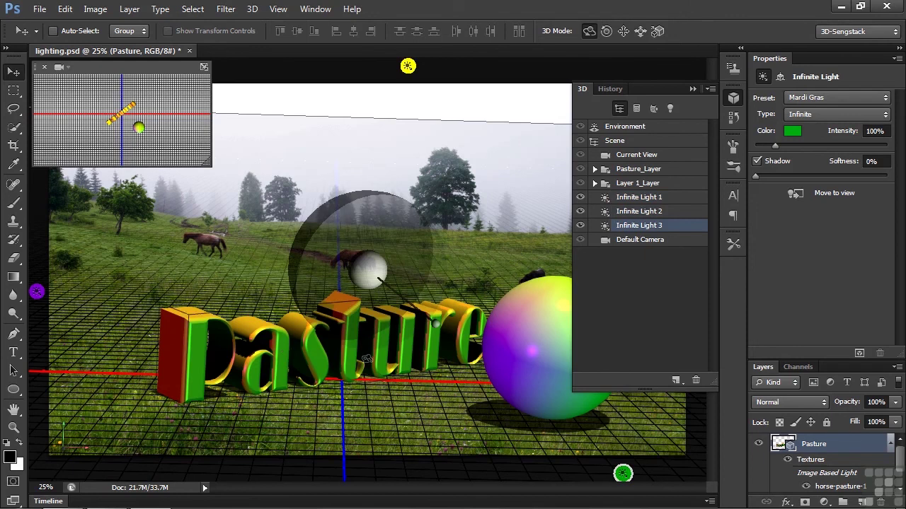
Apply the Dawn preset and slightly tilt Infinite Light 2's direction.
{"action": "left_click", "coordinate": [833, 97]}
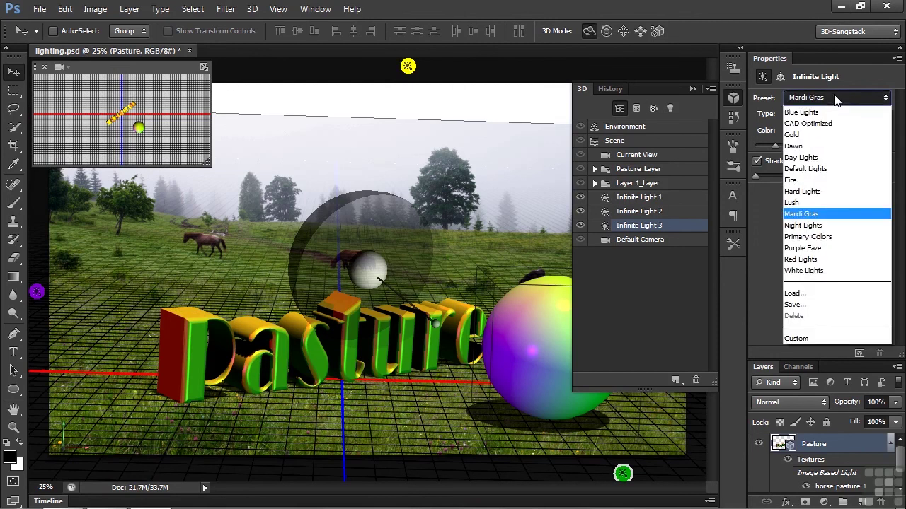
{"action": "left_click", "coordinate": [804, 146]}
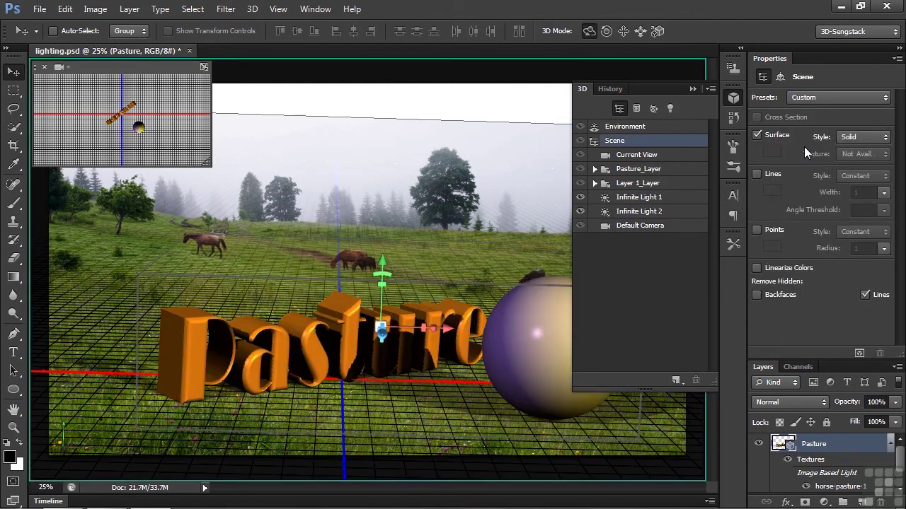
{"action": "left_click", "coordinate": [629, 200]}
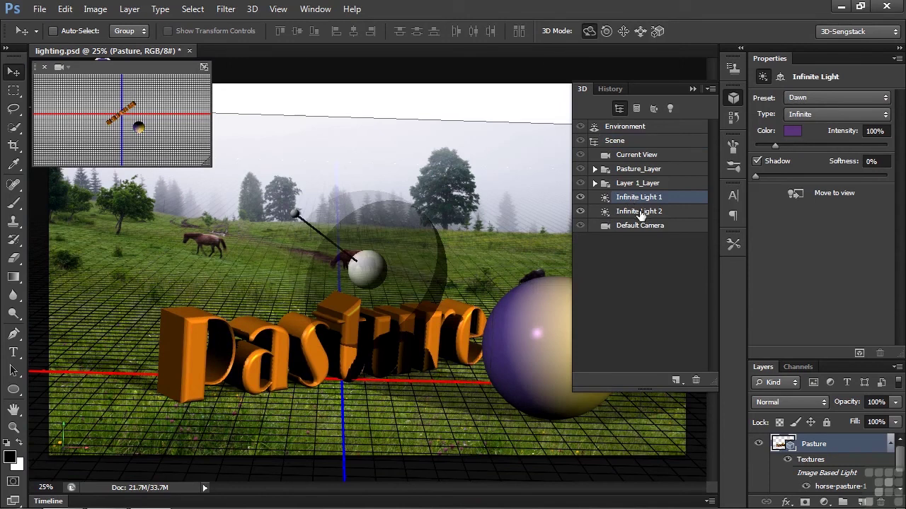
{"action": "left_click", "coordinate": [640, 214]}
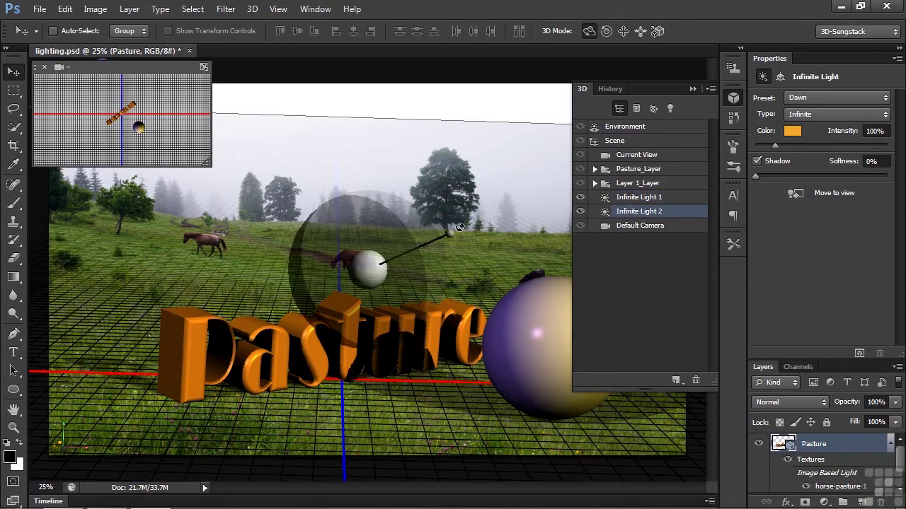
{"action": "left_click_drag", "start_coordinate": [447, 230], "coordinate": [450, 233]}
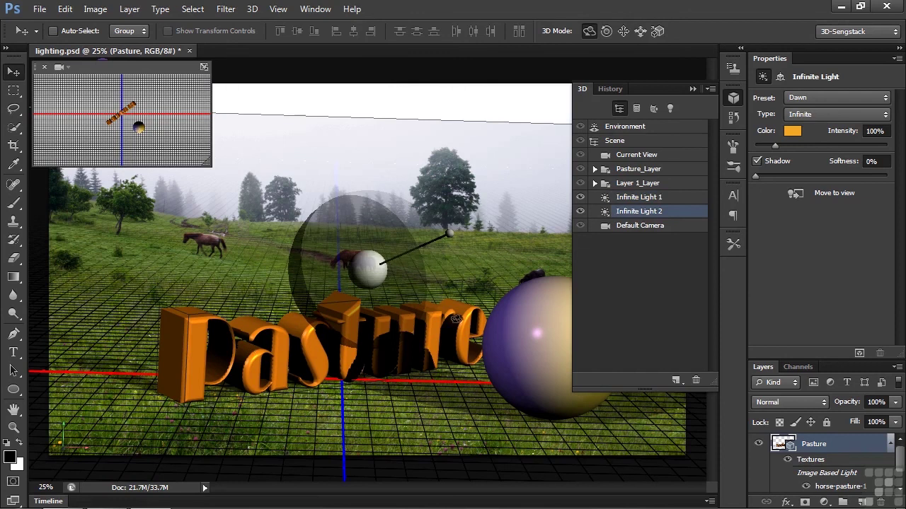
Apply the Lush light preset, then review the colours and intensities of Infinite Lights 1–4.
{"action": "left_click", "coordinate": [882, 100]}
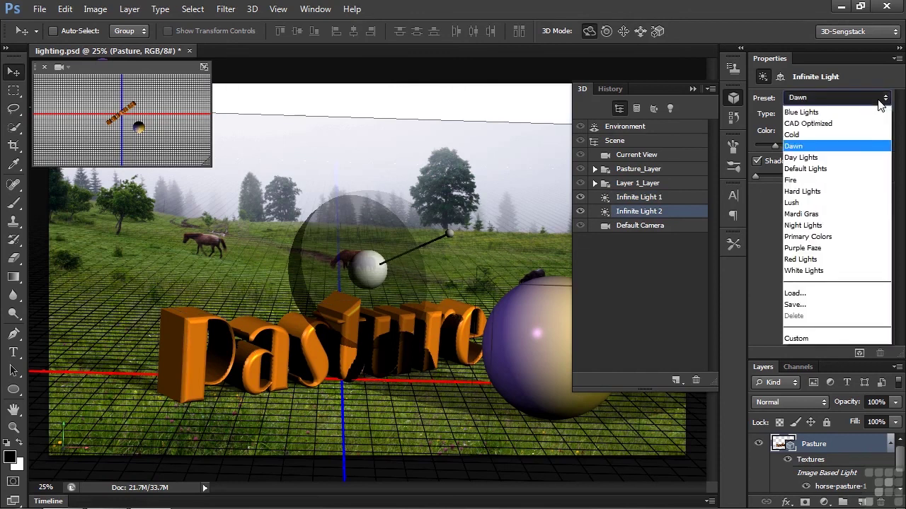
{"action": "left_click", "coordinate": [801, 203]}
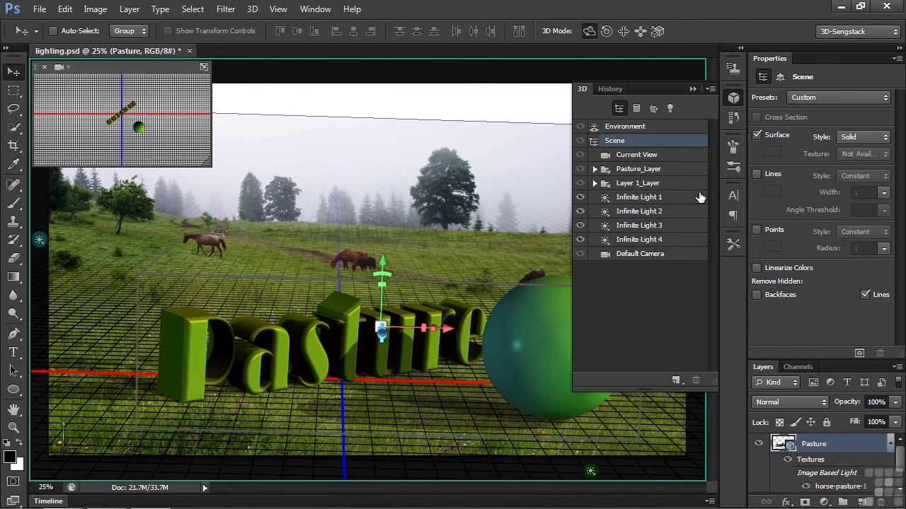
{"action": "left_click", "coordinate": [650, 199]}
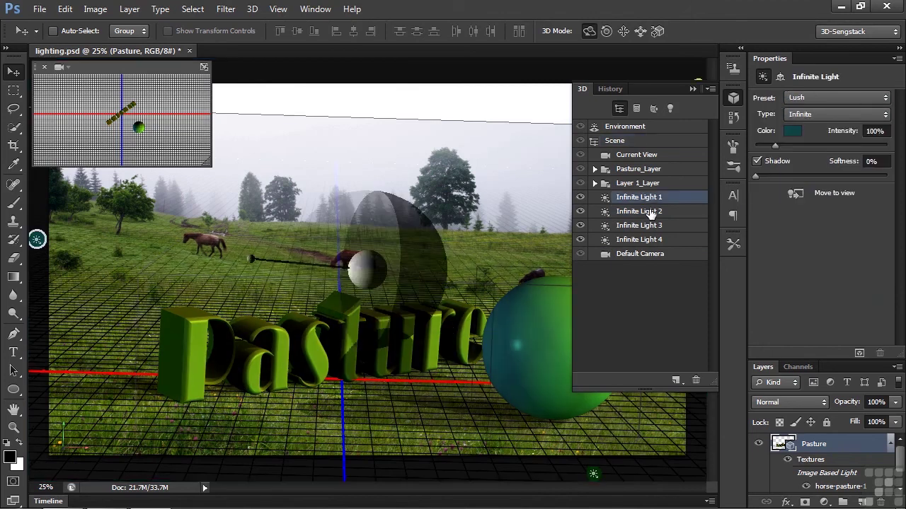
{"action": "left_click", "coordinate": [649, 212]}
{"action": "left_click", "coordinate": [649, 227]}
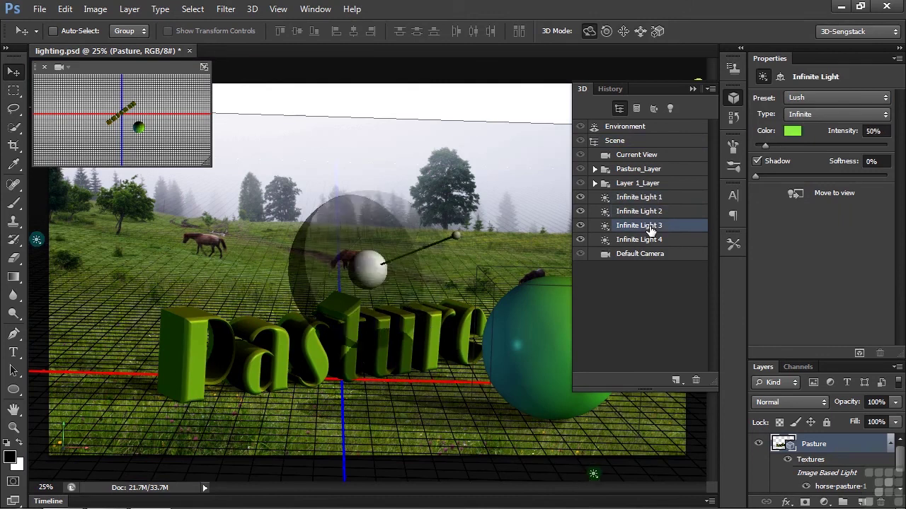
{"action": "left_click", "coordinate": [650, 240]}
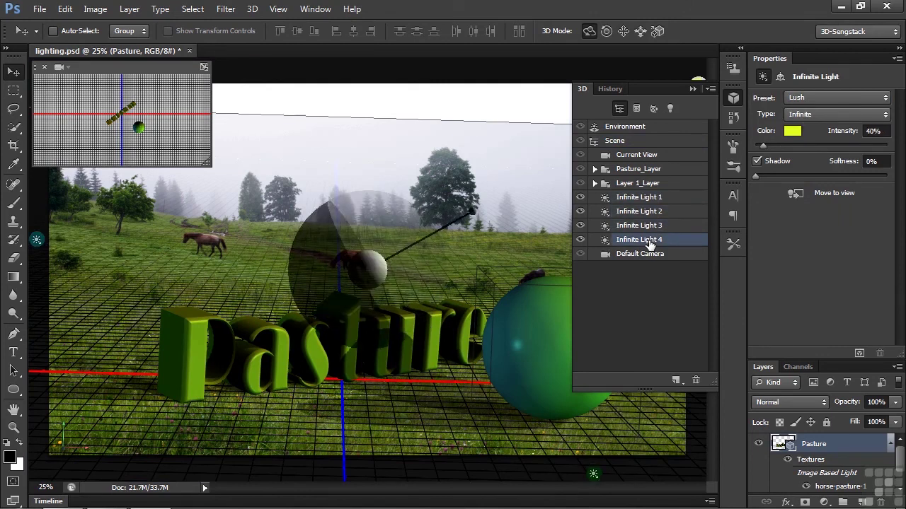